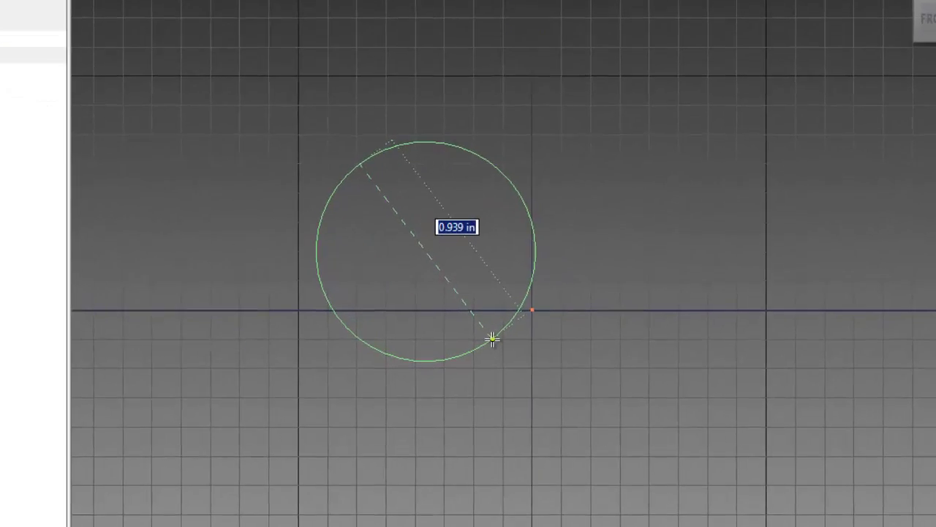
Sketch a circle up and to the left of the origin and dimension its diameter as 1.25 in
left_click(535, 352)
key("Return")
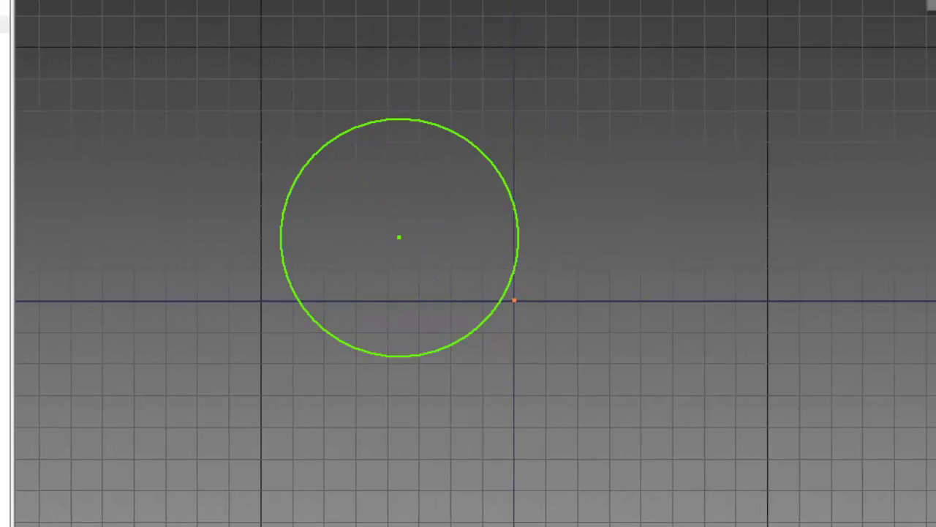
left_click(480, 150)
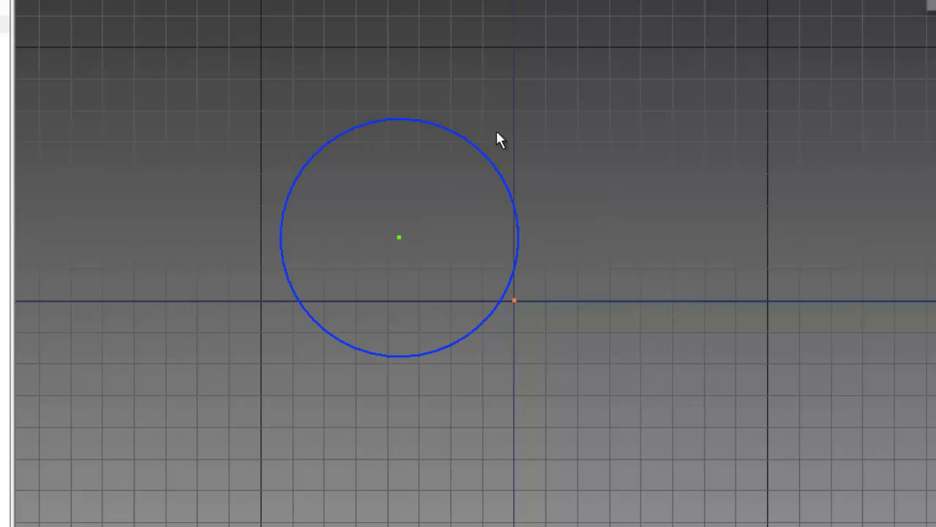
left_click(649, 93)
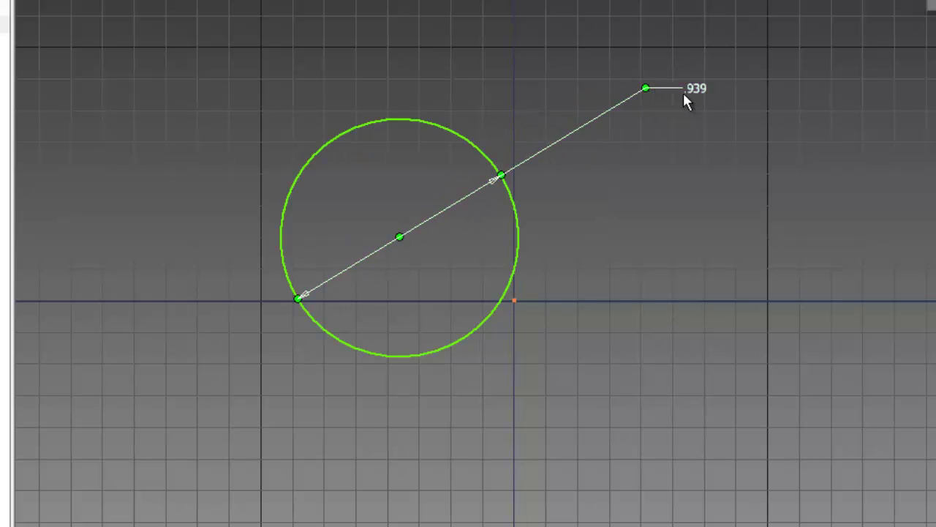
left_click(697, 89)
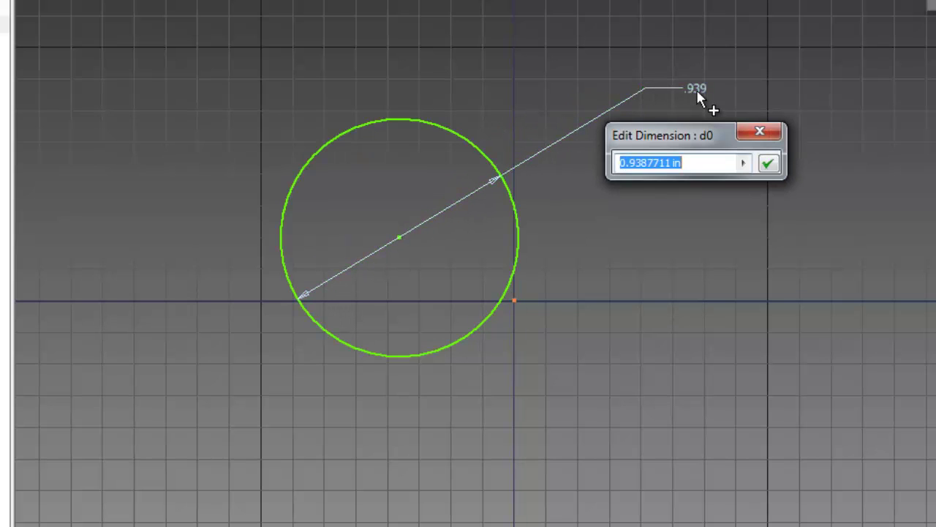
type("1.25")
key("Return")
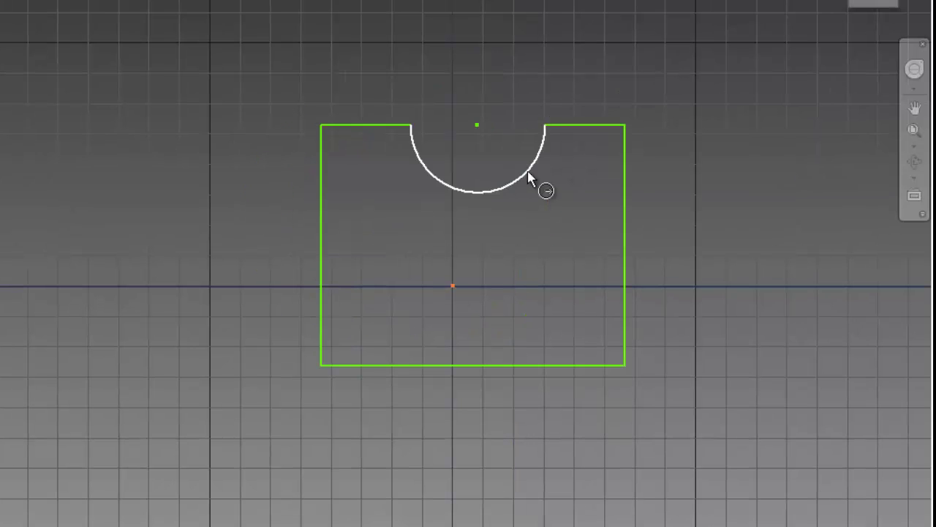
Add a dimension to the semicircular arc cut into the rectangle's upper edge
left_click(528, 178)
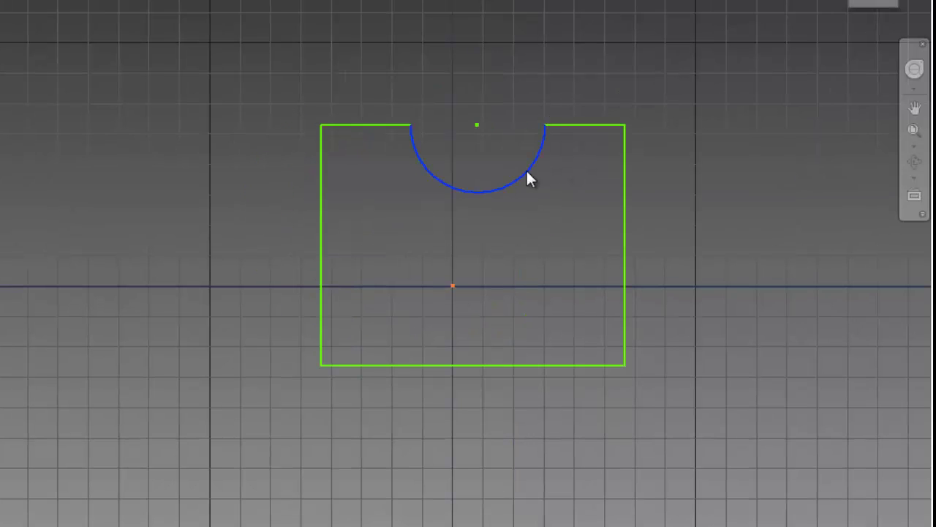
left_click(548, 213)
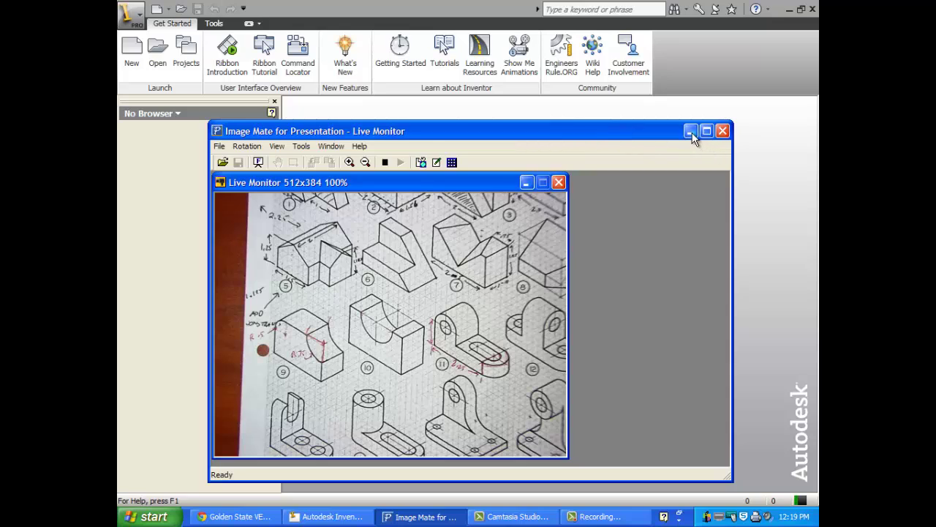
Minimize the Live Monitor reference window and create a new part from the Standard.ipt template in Inventor
left_click(690, 131)
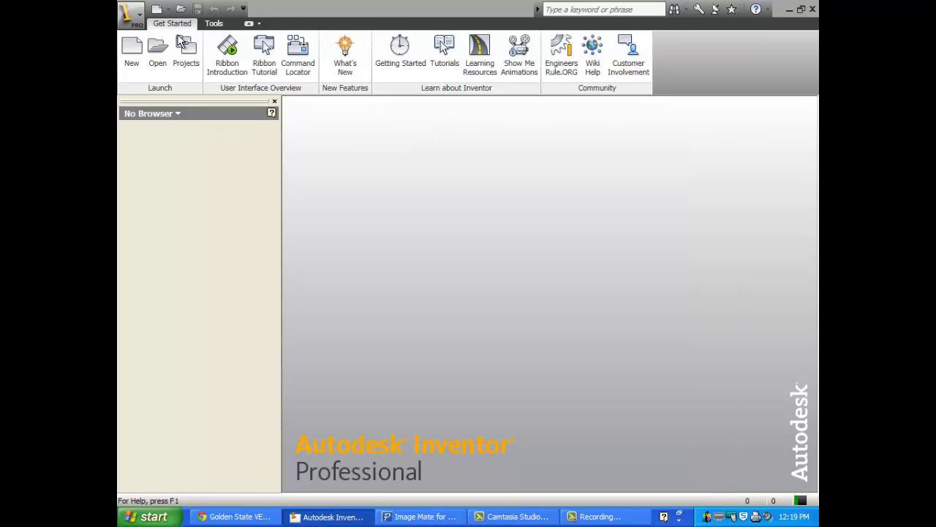
left_click(132, 52)
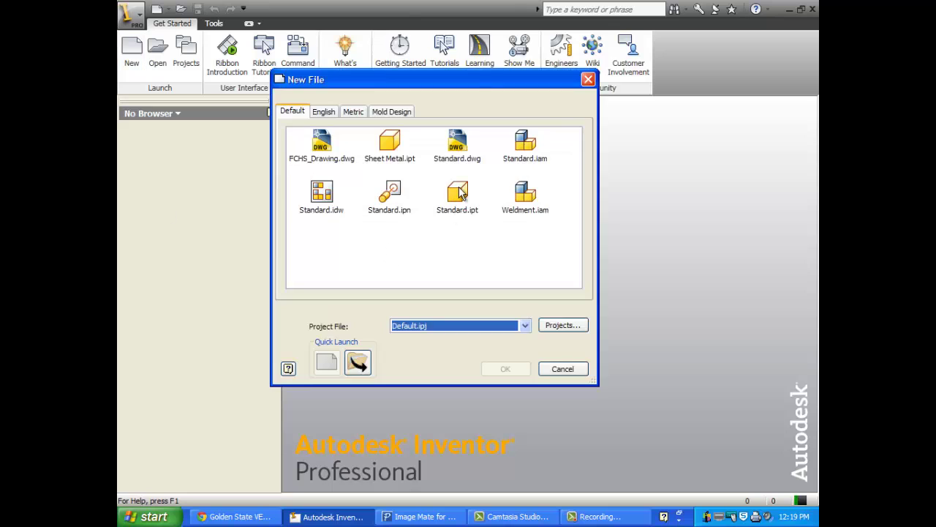
double_click(458, 191)
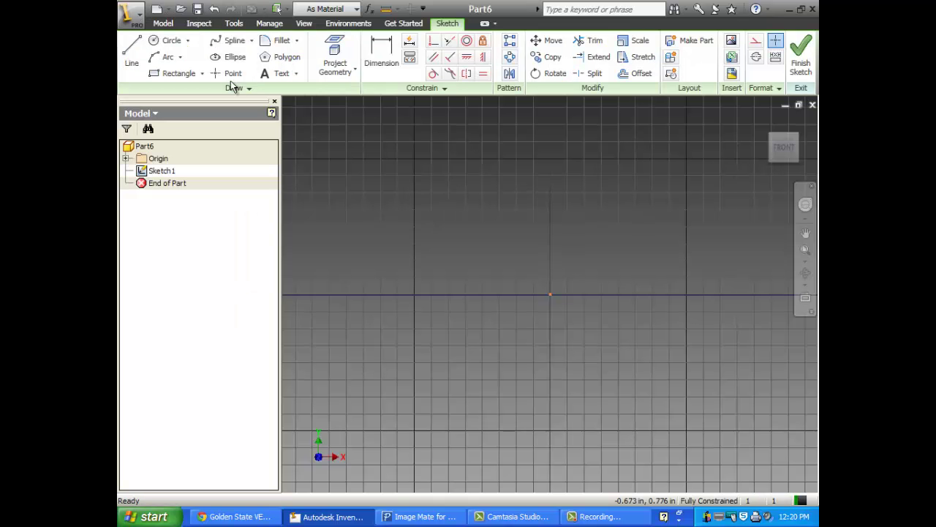
Sketch a two-point rectangle about 2 in wide and 1.26 in high around the origin
left_click(179, 78)
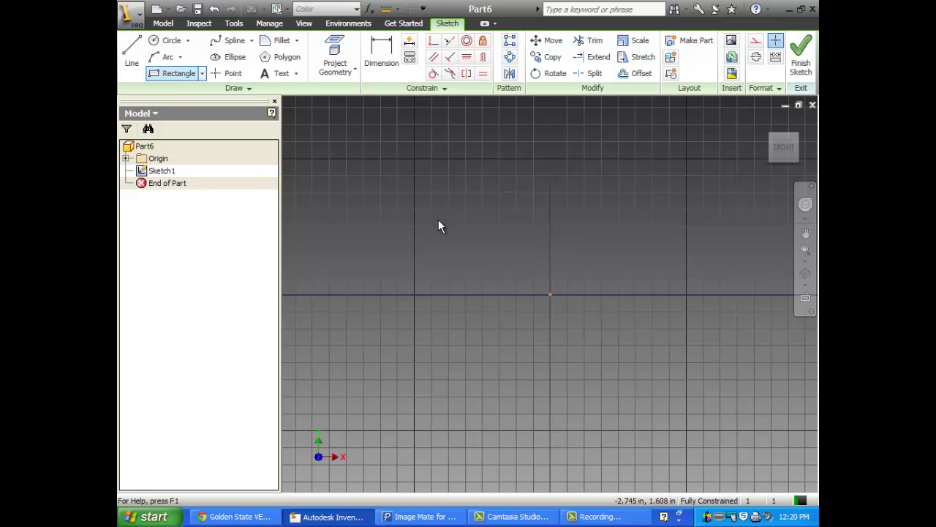
left_click(402, 211)
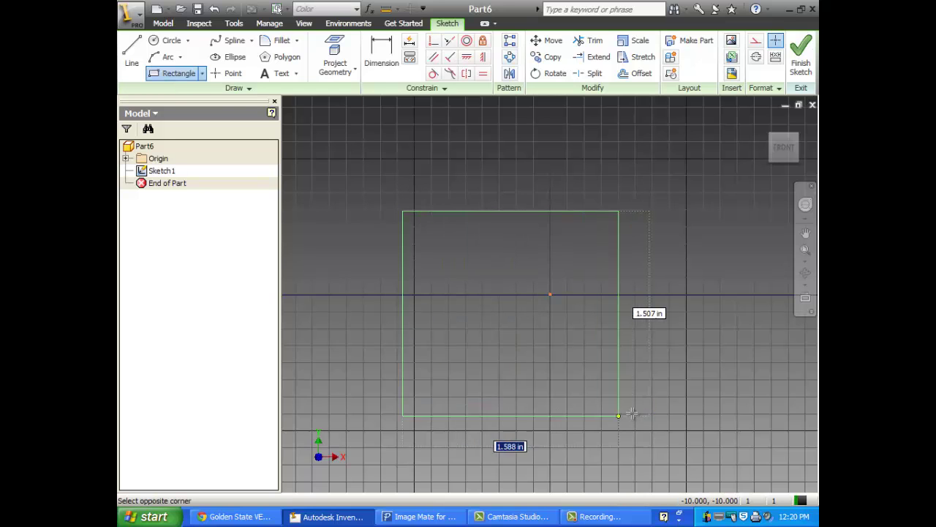
right_click(413, 164)
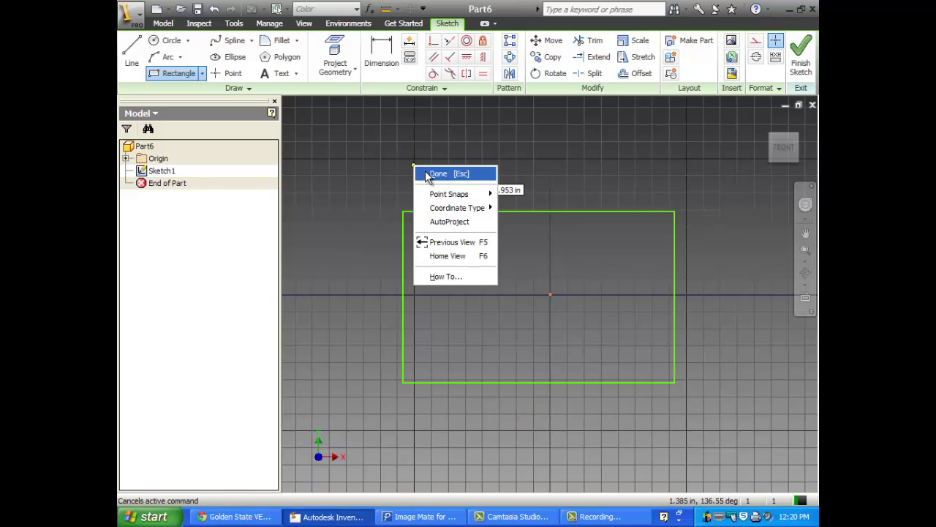
left_click(428, 171)
Dimension the rectangle with a width of 2.25 in and a height of 1.50 in
left_click(381, 55)
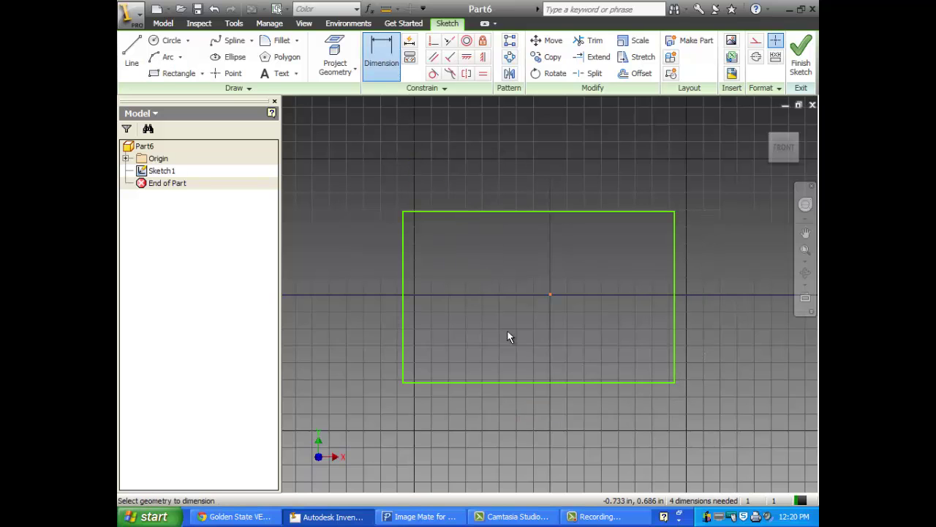
left_click(547, 381)
left_click(544, 421)
type("2.25")
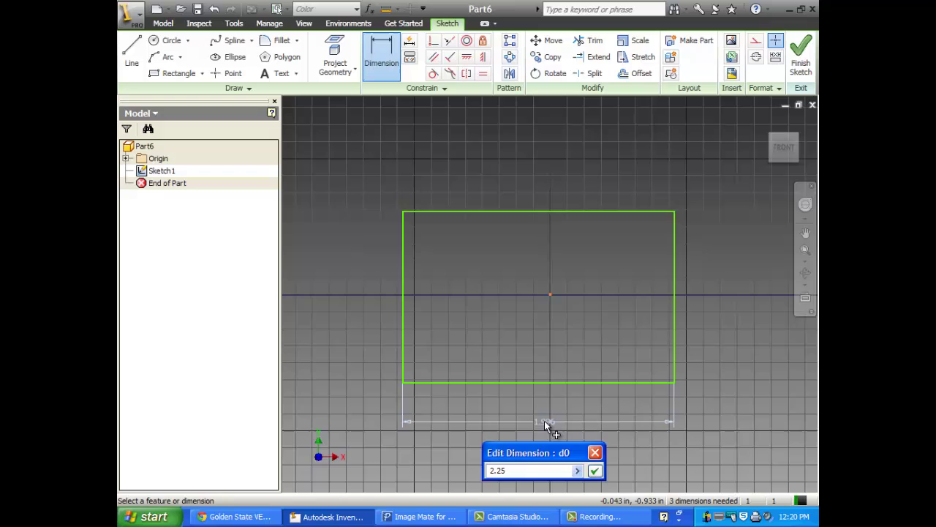
key("Return")
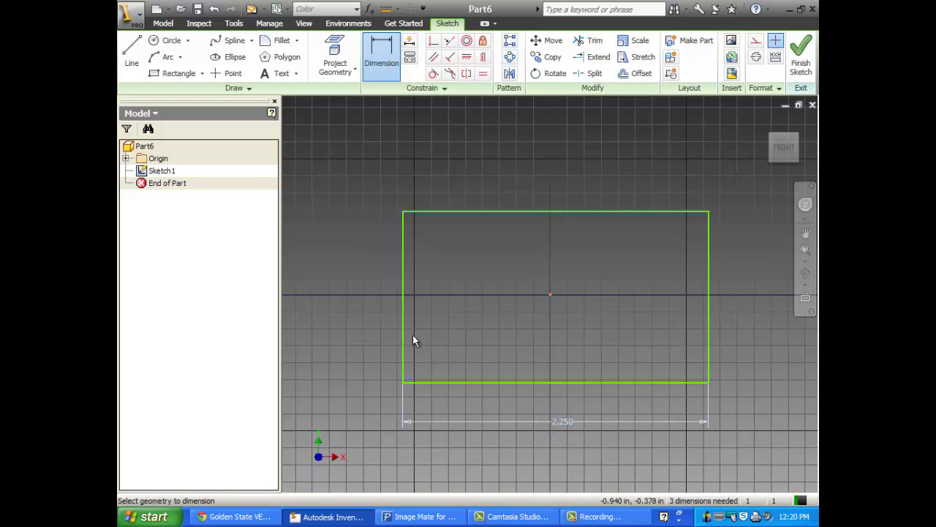
left_click(404, 320)
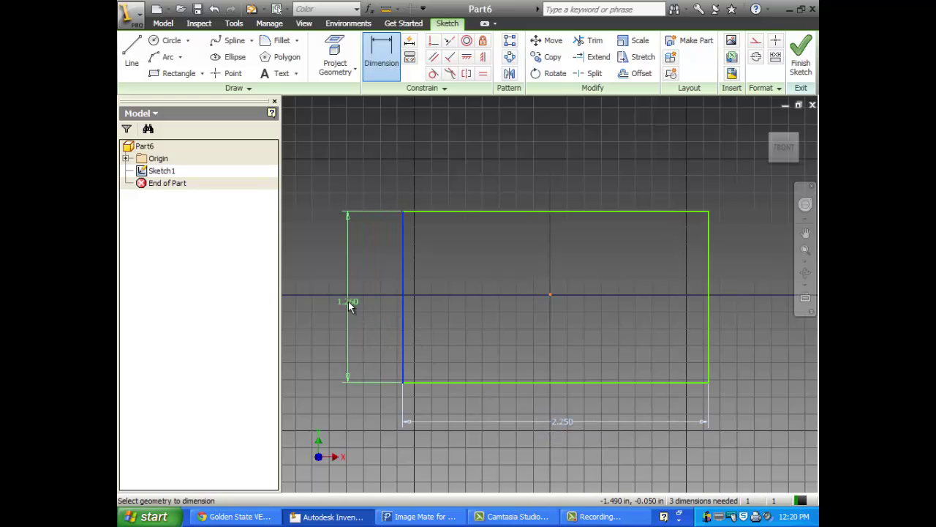
left_click(350, 303)
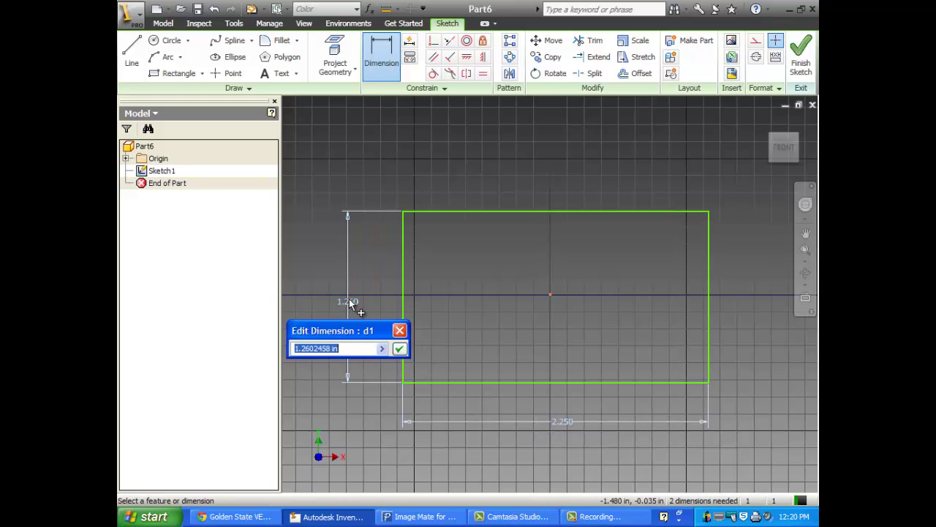
type("1.50")
key("Return")
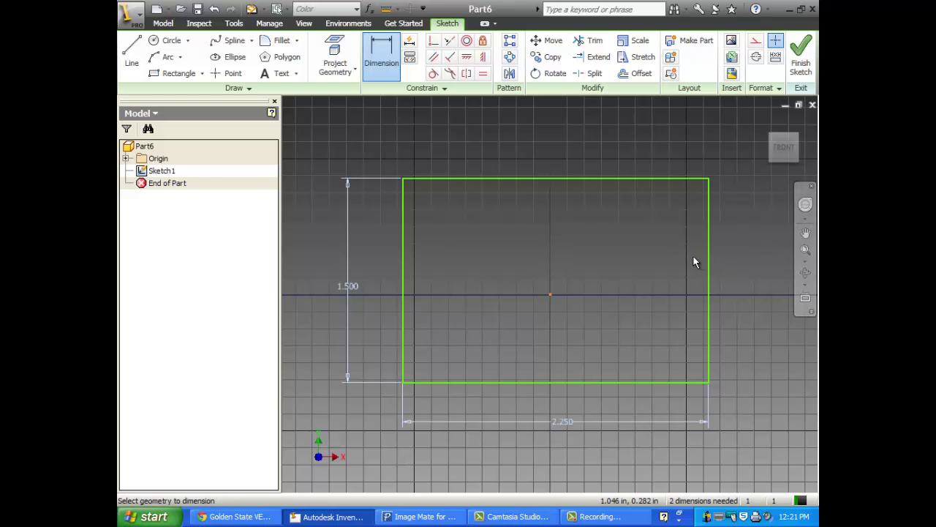
Sketch a circle about 1.15 in in diameter centred on the rectangle's upper right corner
left_click(169, 40)
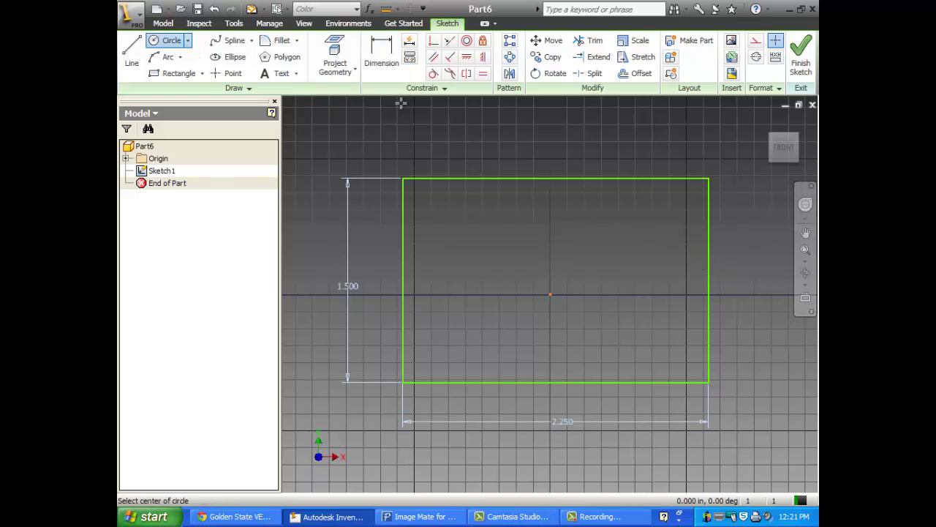
left_click(710, 178)
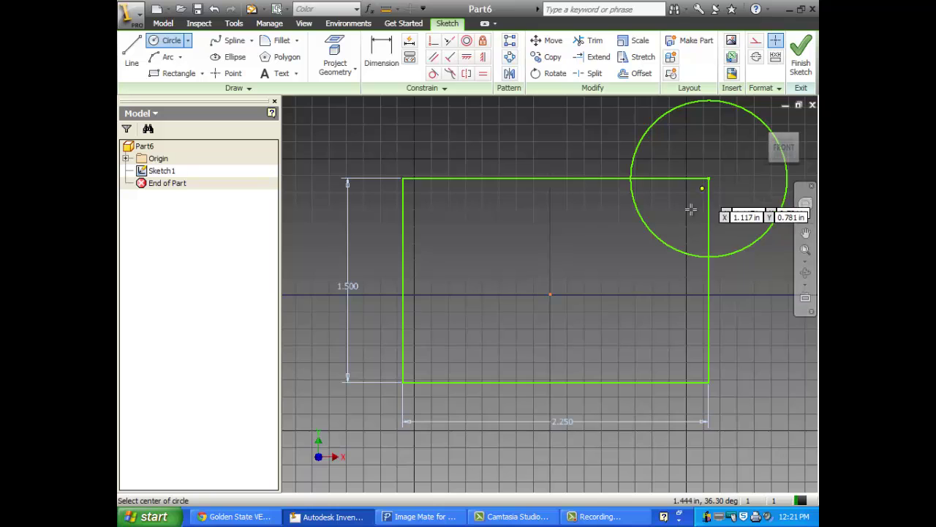
right_click(566, 253)
left_click(585, 261)
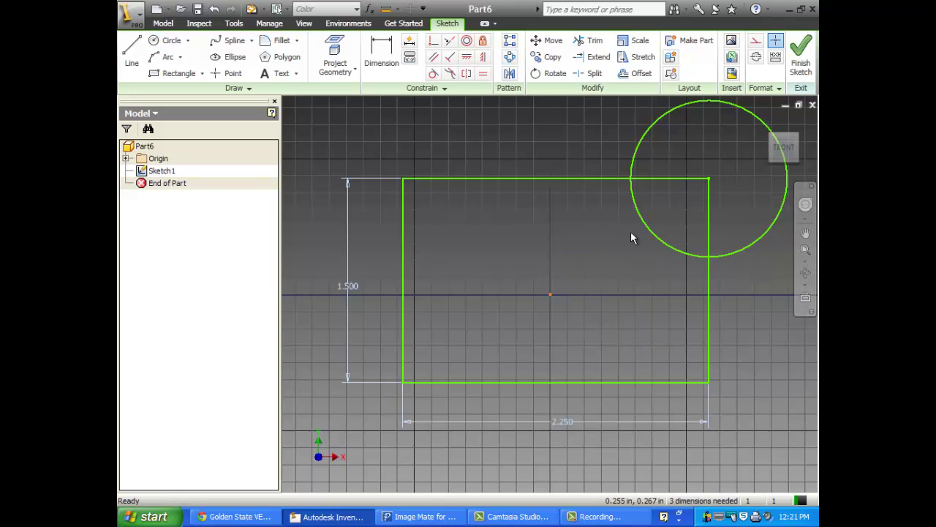
left_click(378, 52)
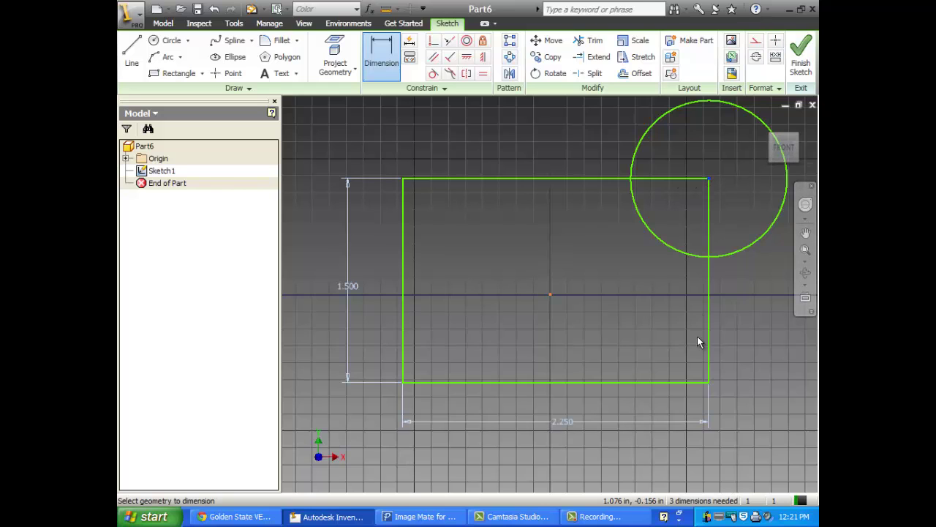
left_click(697, 381)
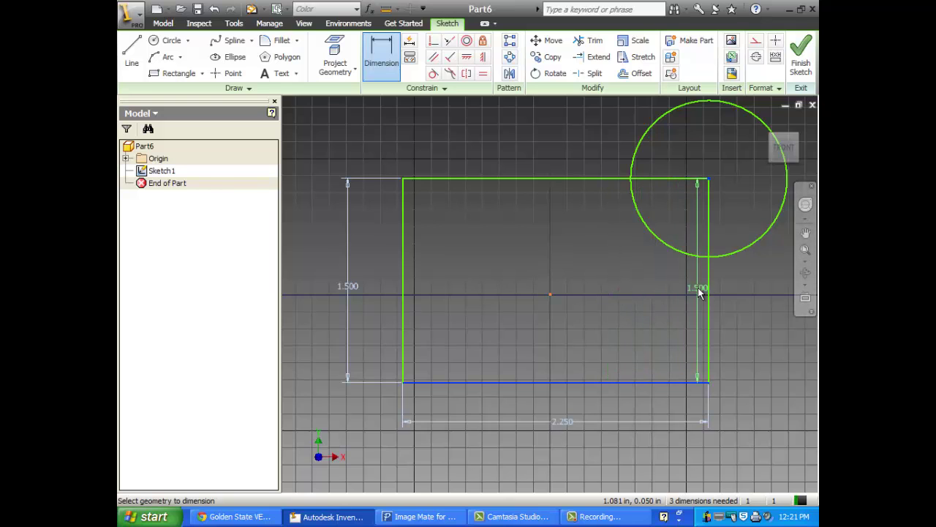
key("Escape")
key("Escape")
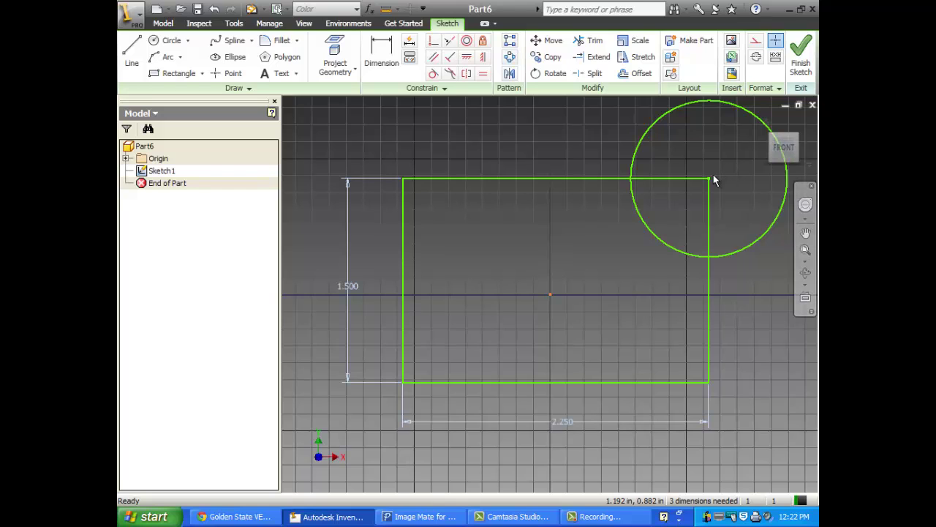
Dimension the corner circle's diameter and set it to 1.50 in
left_click(382, 50)
left_click(642, 147)
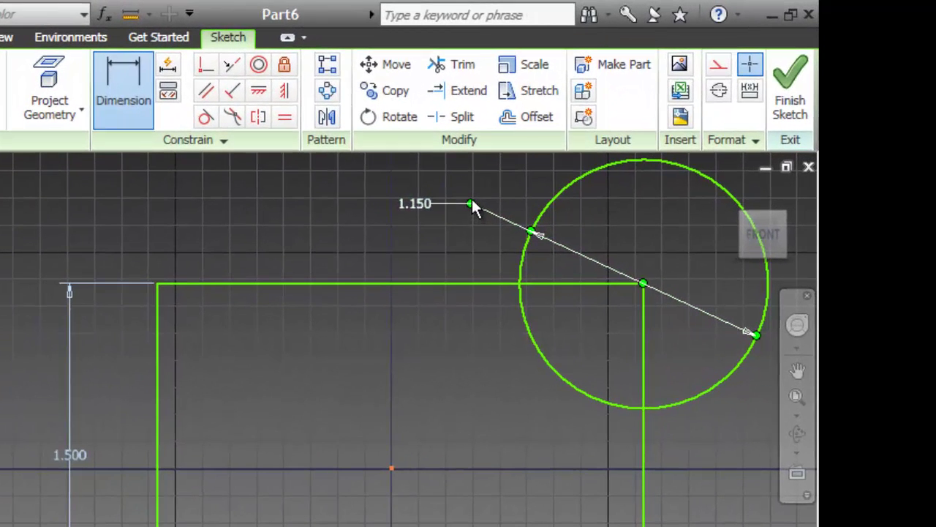
mouse_move(790, 207)
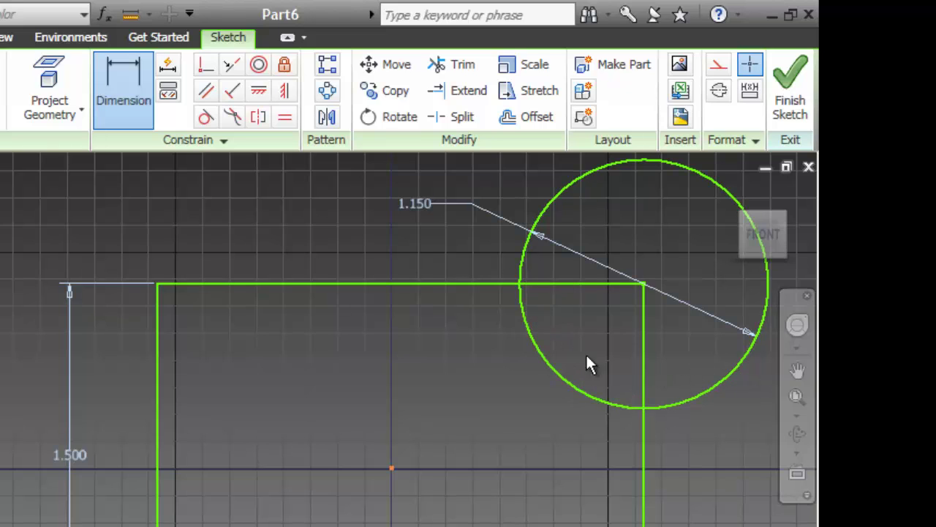
left_click(412, 203)
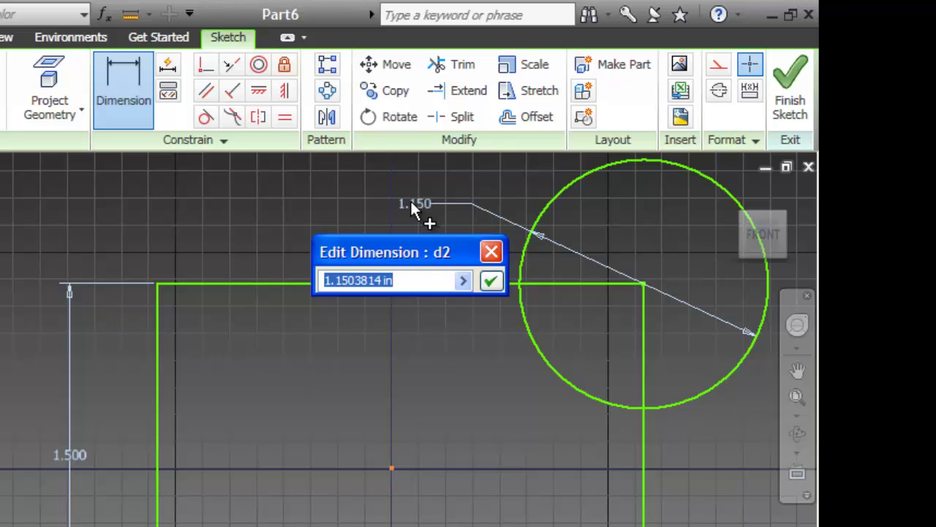
type("1.50")
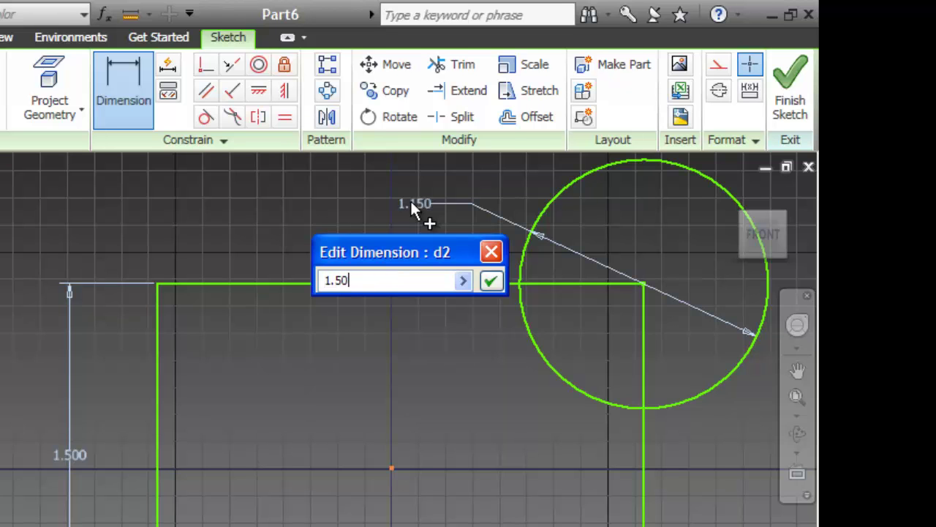
key("Return")
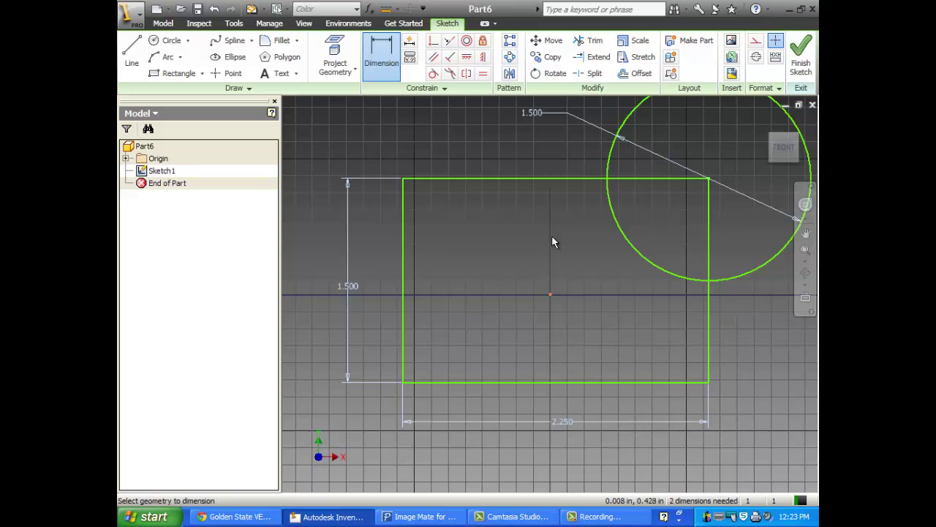
Trim away the part of the corner circle that lies outside the rectangle
left_click(805, 233)
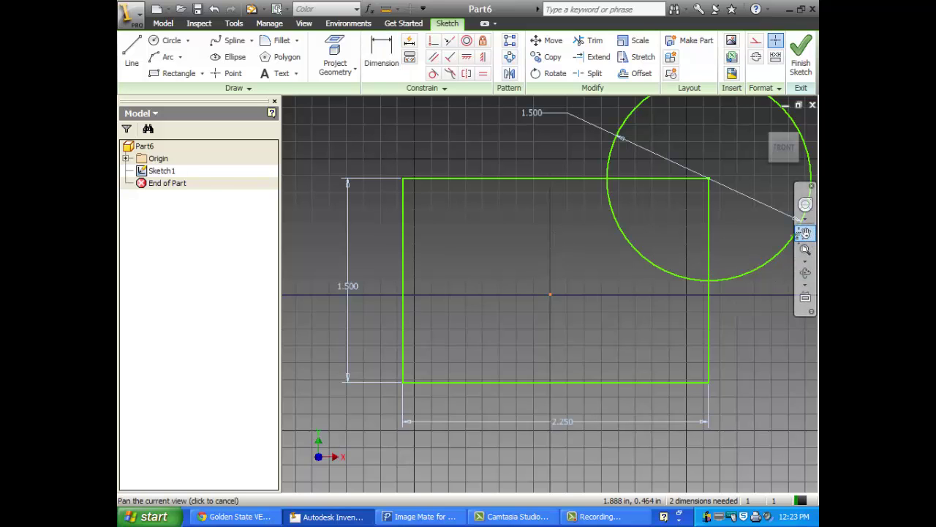
left_click_drag(599, 292, 568, 323)
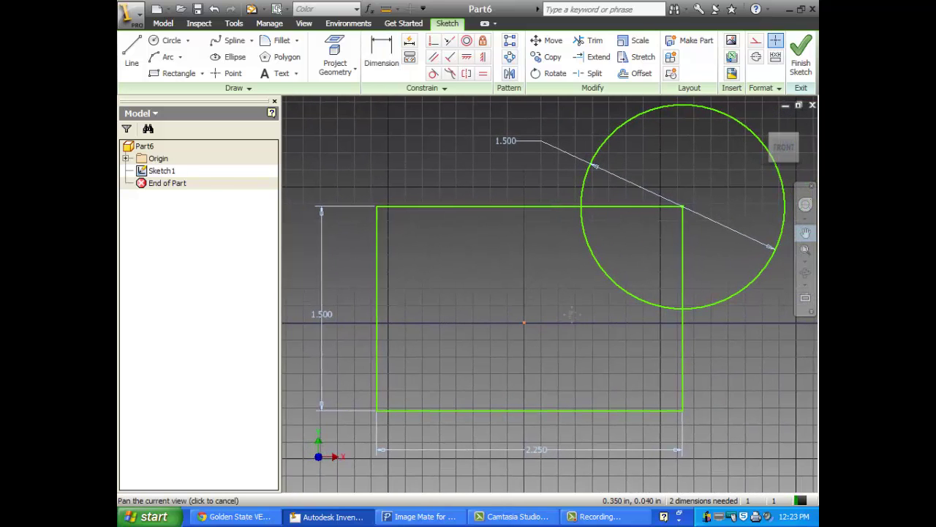
right_click(395, 131)
left_click(404, 137)
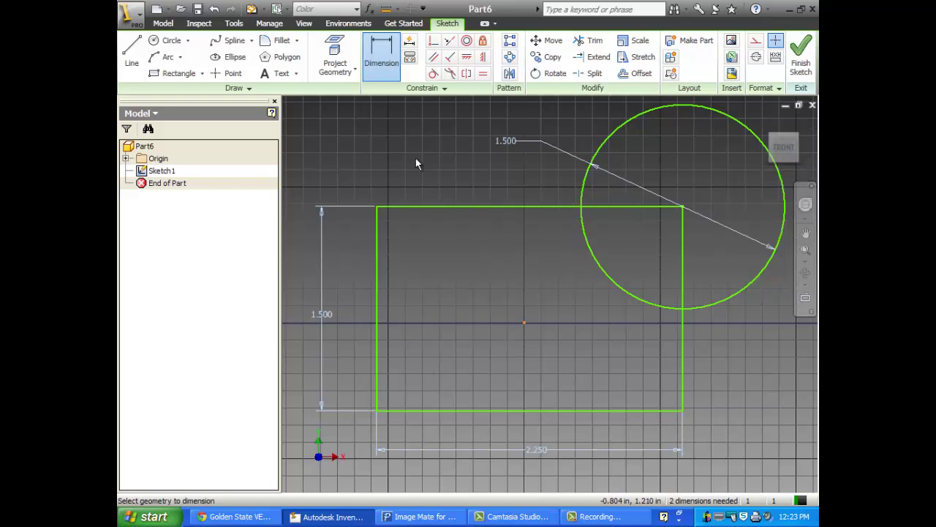
left_click(595, 42)
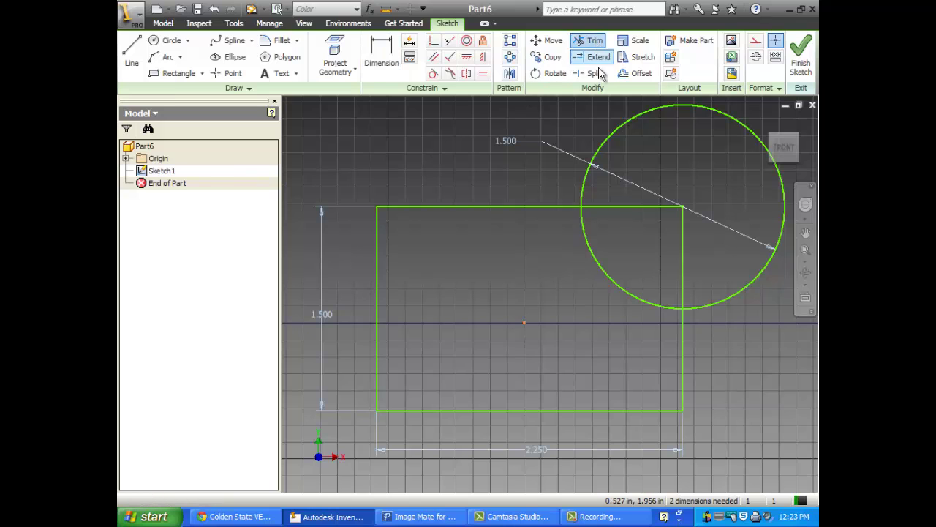
left_click(619, 130)
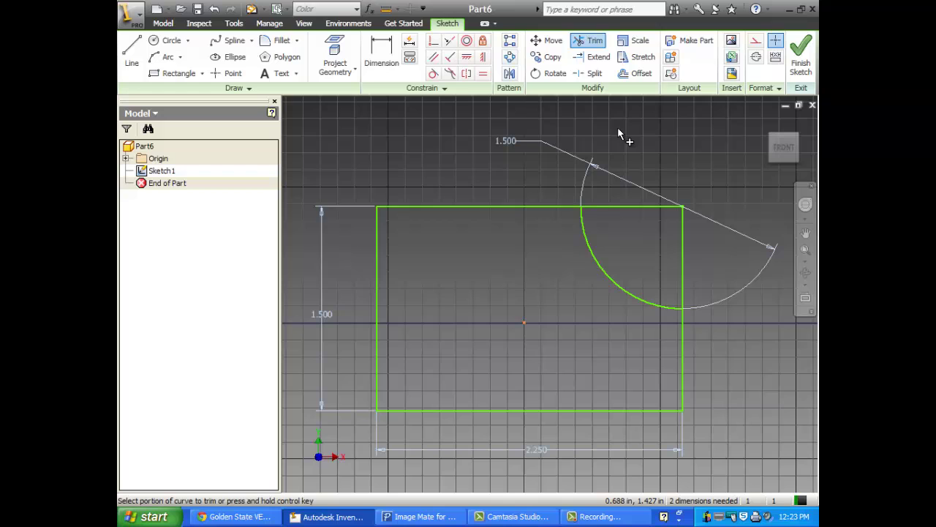
Trim the rectangle's upper and right edges inside the corner arc, leaving a concave corner cutout
left_click(632, 207)
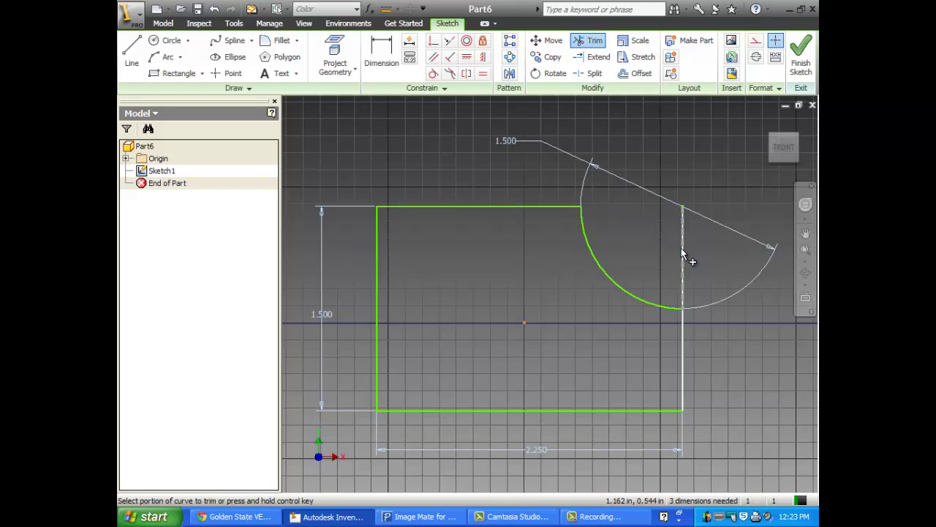
left_click(681, 247)
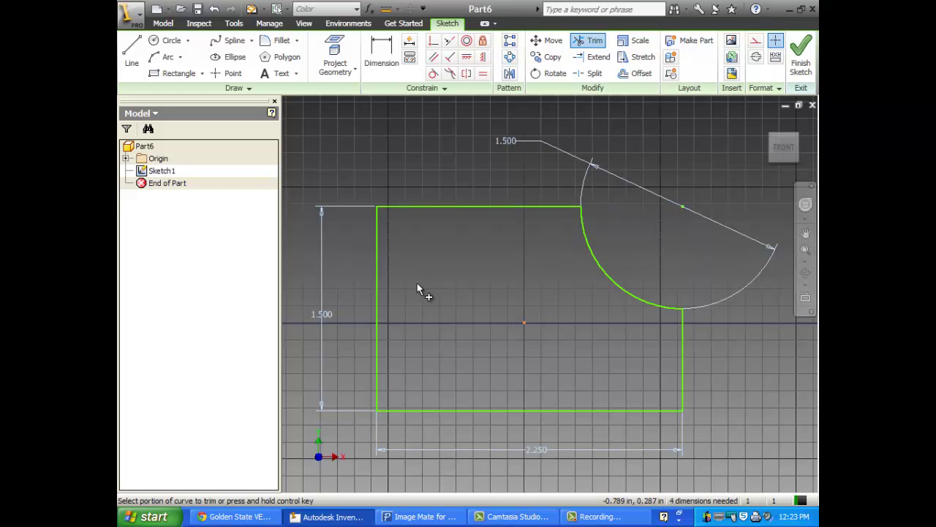
right_click(396, 154)
left_click(411, 166)
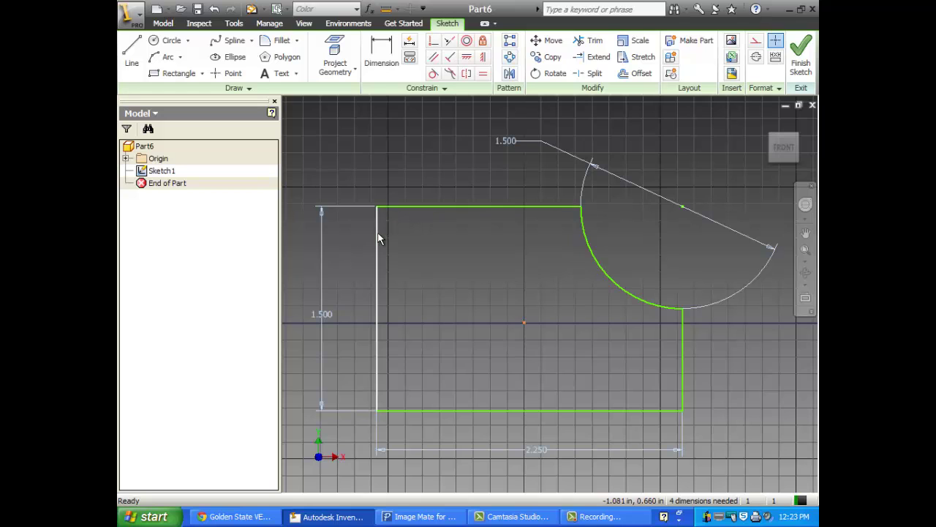
Sketch a circle about 0.24 in in diameter inside the profile near its upper left corner
left_click(170, 41)
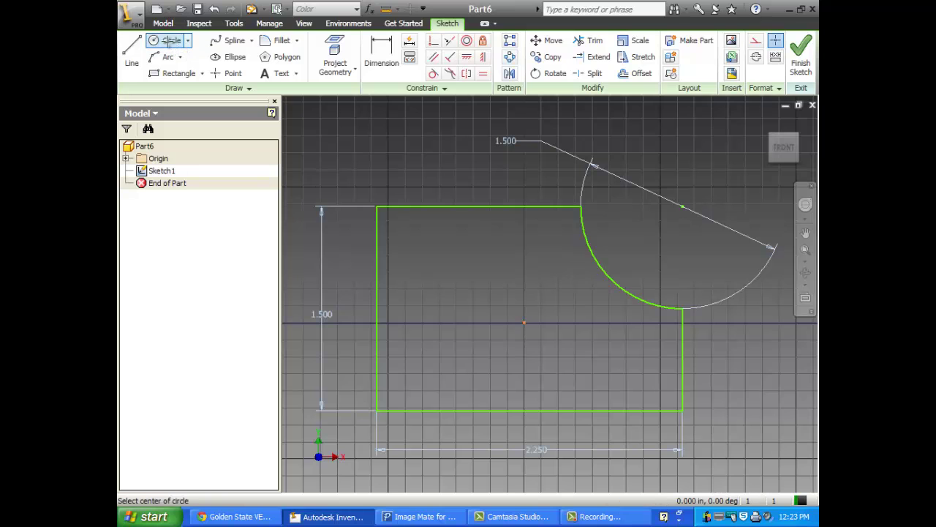
left_click(397, 229)
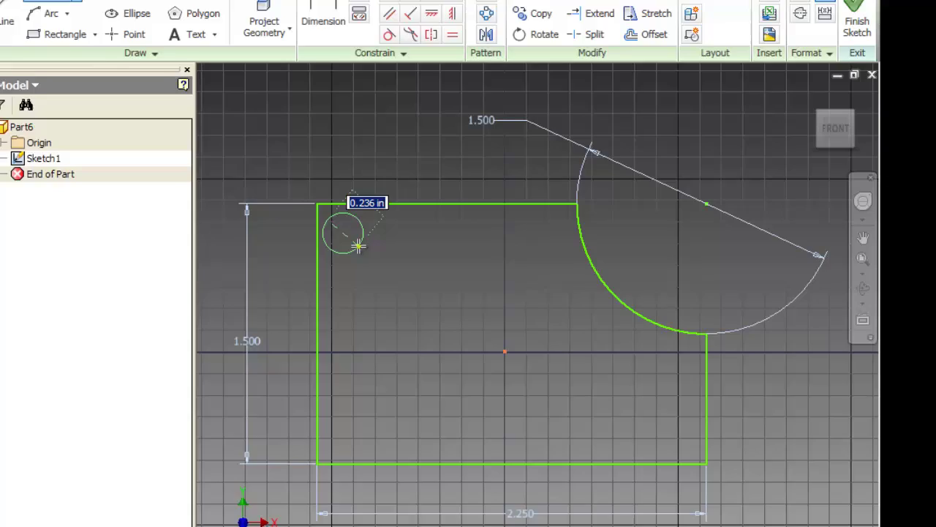
left_click(358, 246)
right_click(384, 123)
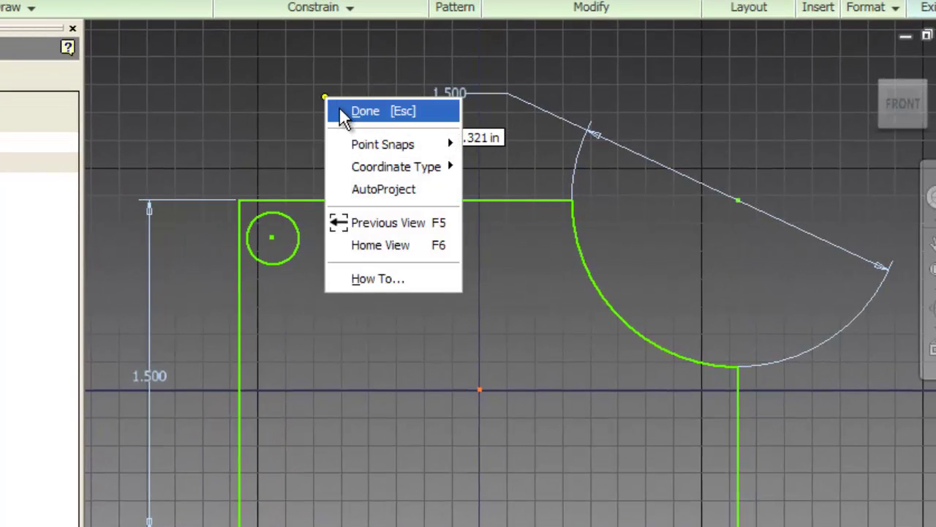
left_click(359, 110)
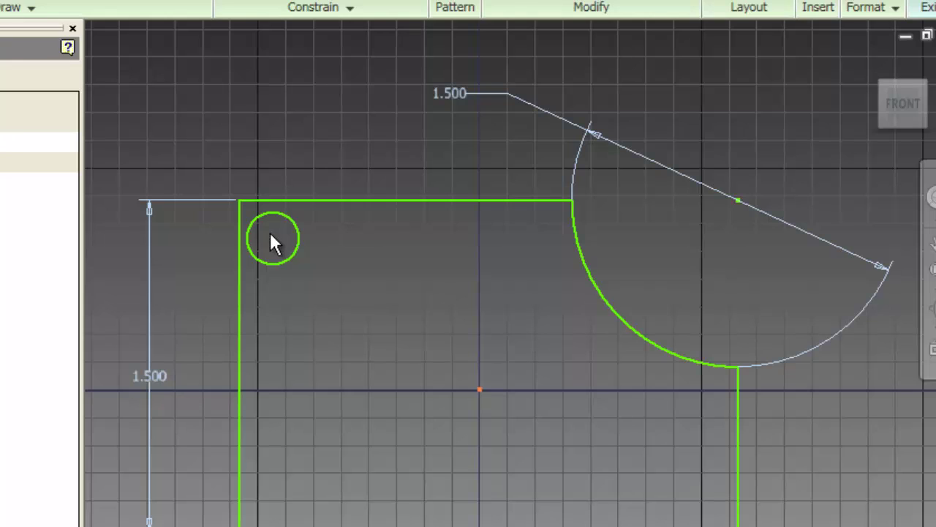
Dimension the small circle's centre 0.5 in below the profile's upper edge
left_click(282, 200)
left_click(272, 237)
left_click(198, 223)
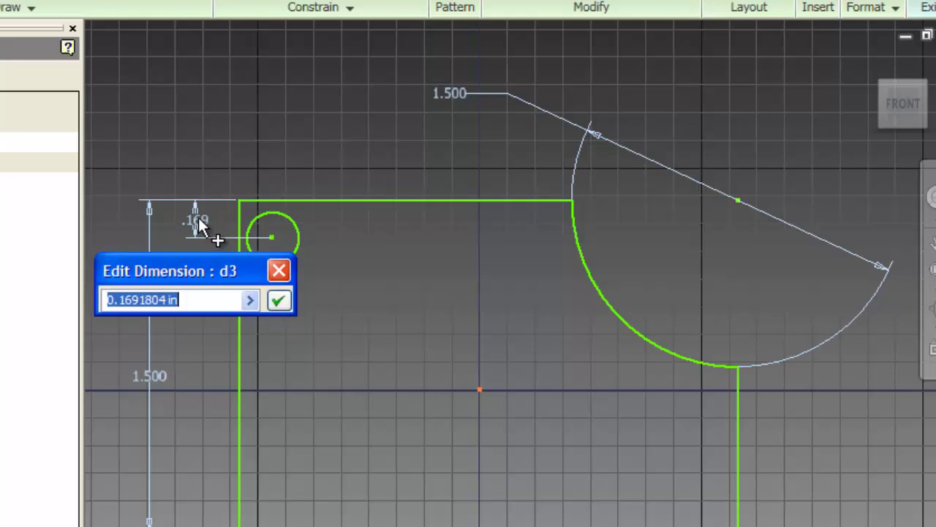
type(".5")
key("Return")
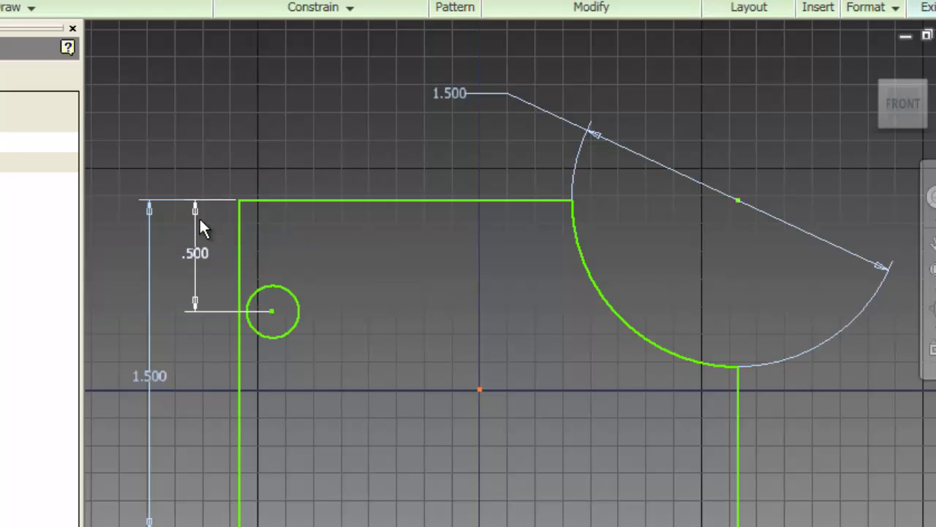
Dimension the small circle's centre 0.5 in from the profile's left edge
left_click(270, 310)
left_click(240, 293)
left_click(293, 400)
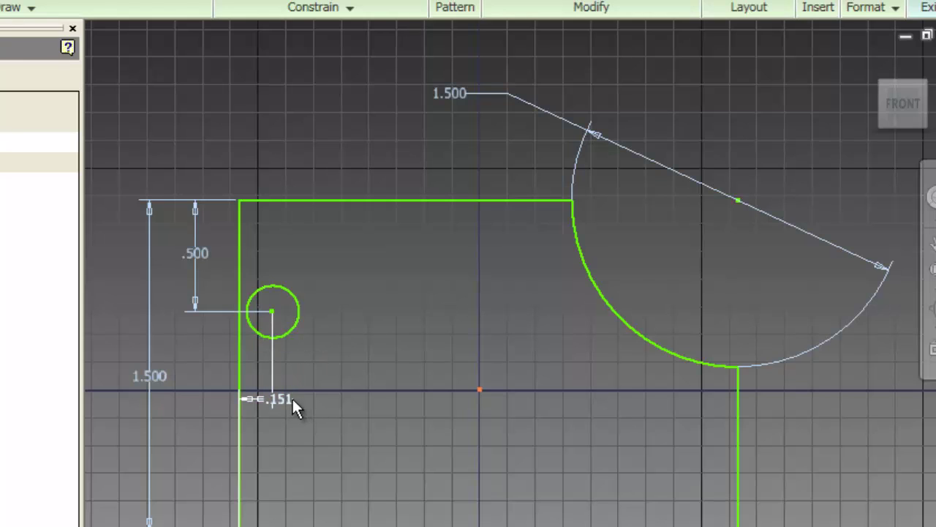
type(".5")
key("Return")
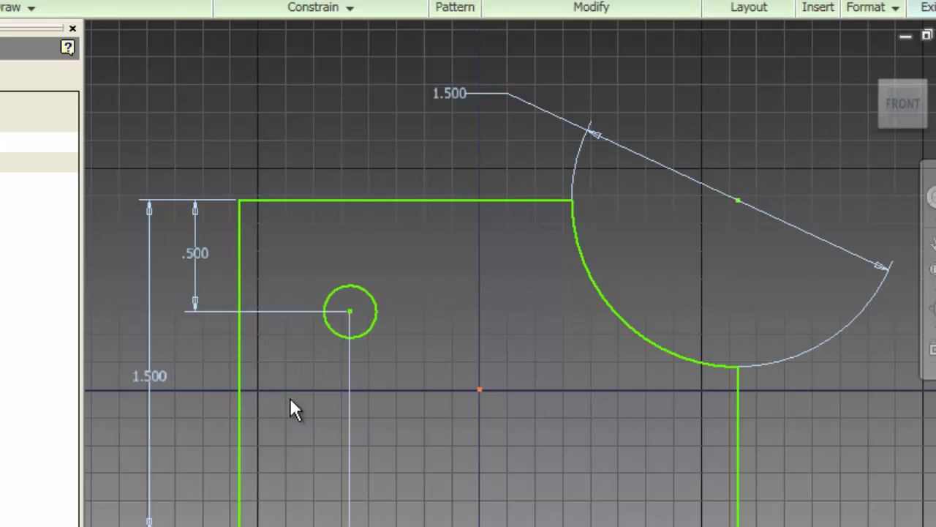
Dimension the small circle's diameter and set it to 1 in
left_click(372, 290)
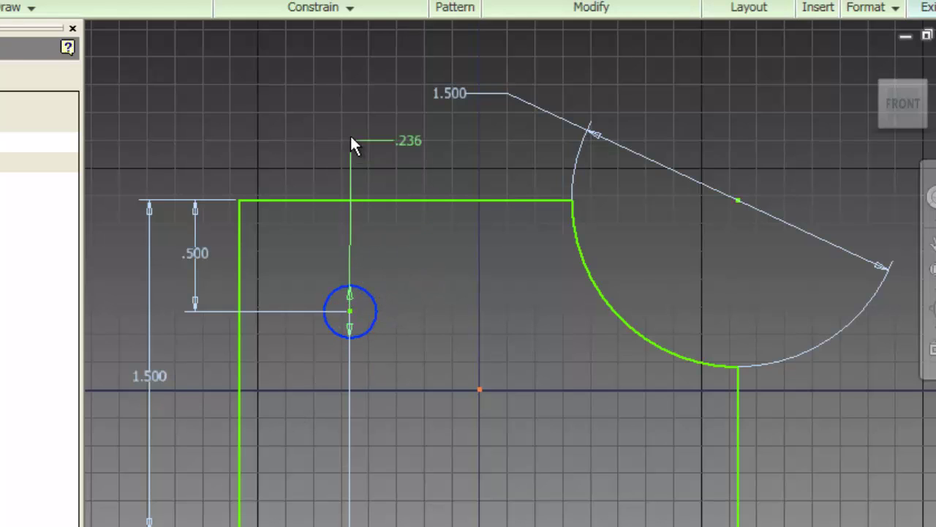
left_click(223, 101)
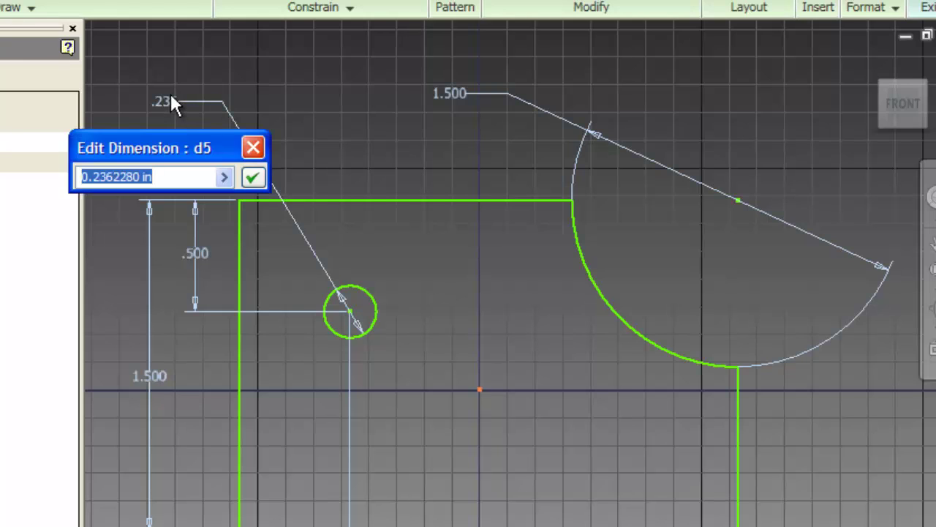
type("1")
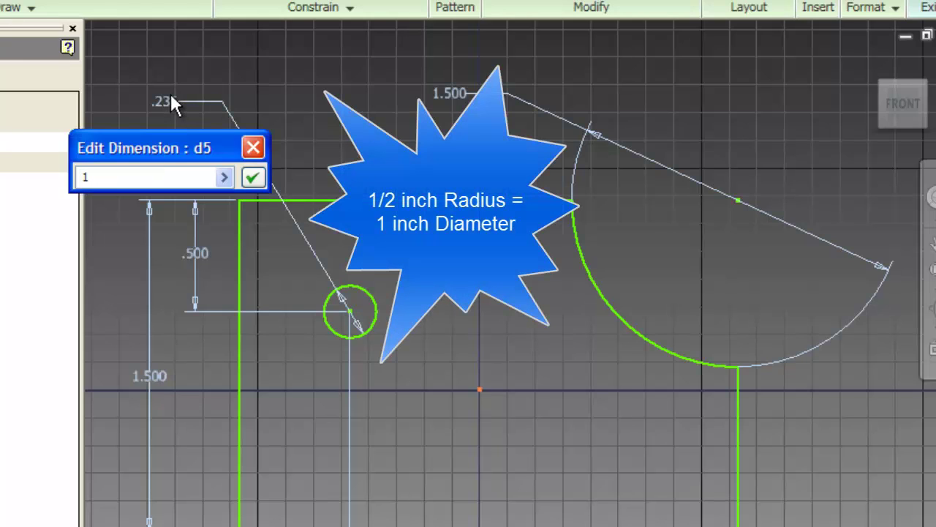
key("Return")
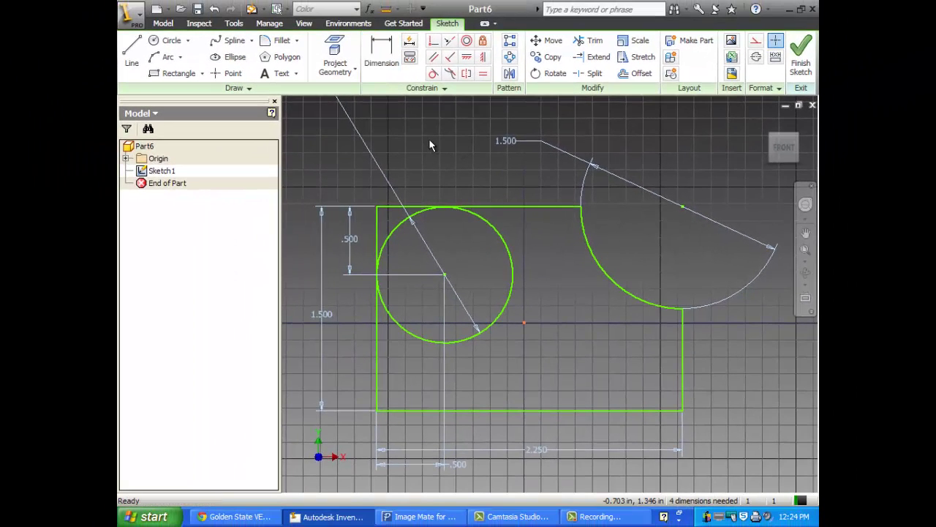
Undo the upper left circle together with its diameter and position dimensions
left_click(214, 10)
left_click(213, 10)
left_click(214, 10)
left_click(214, 9)
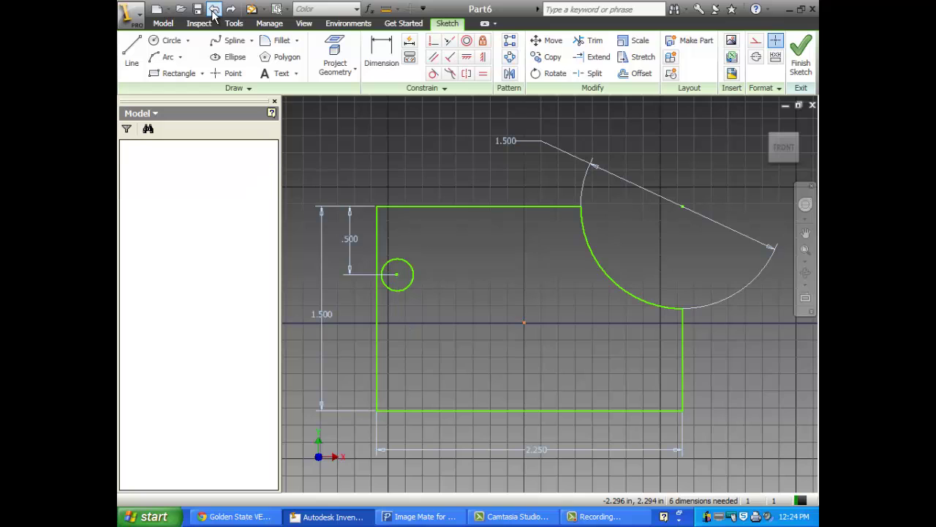
left_click(214, 9)
left_click(214, 10)
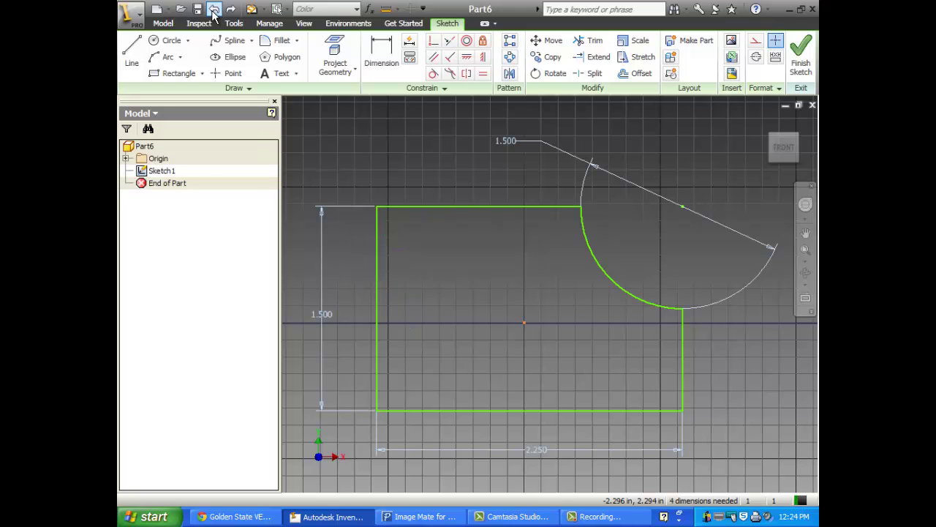
Finish the sketch and extrude the cutout profile 1 in into a solid
right_click(331, 139)
left_click(362, 168)
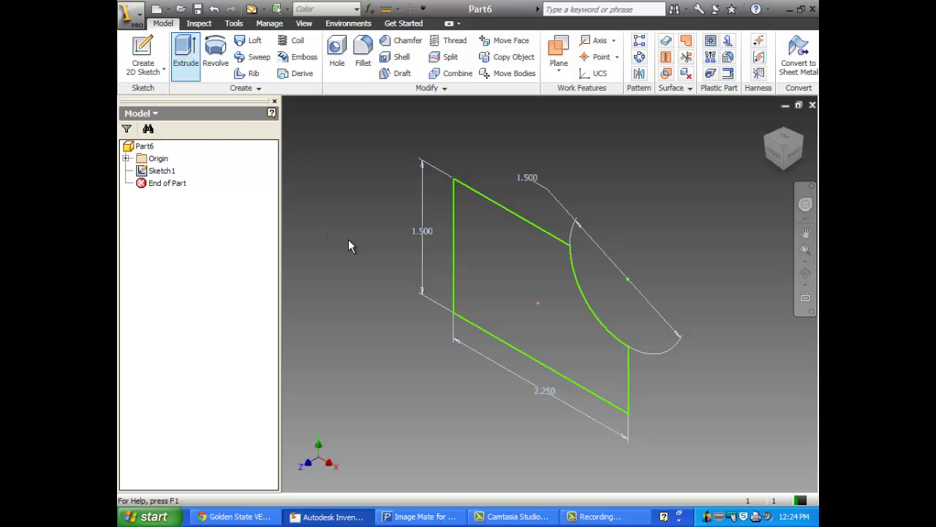
key("e")
left_click(255, 219)
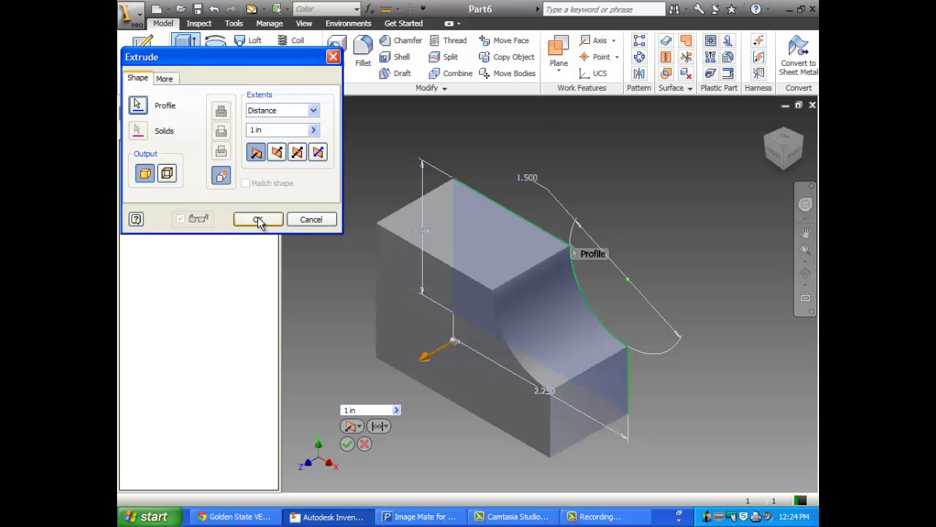
left_click(258, 220)
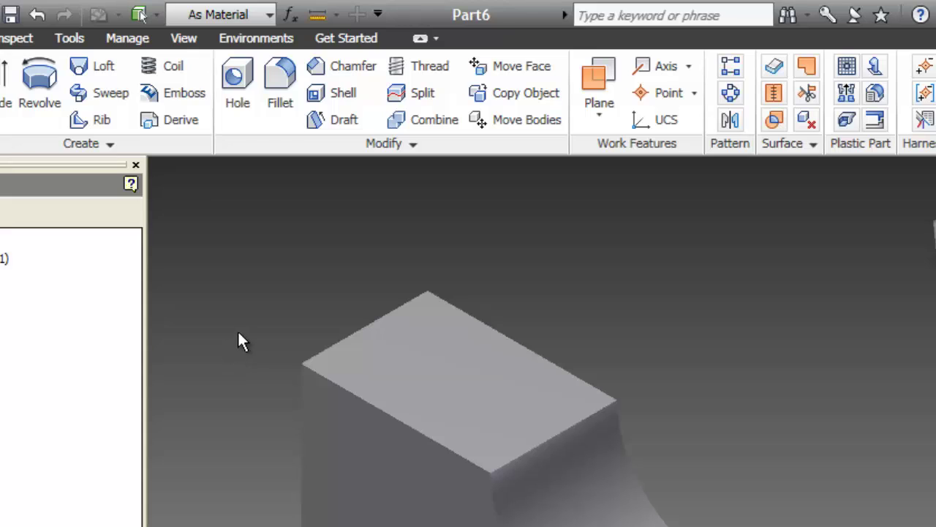
Fillet the block's top edge opposite the curved cutout with a 0.5 in radius
left_click(274, 91)
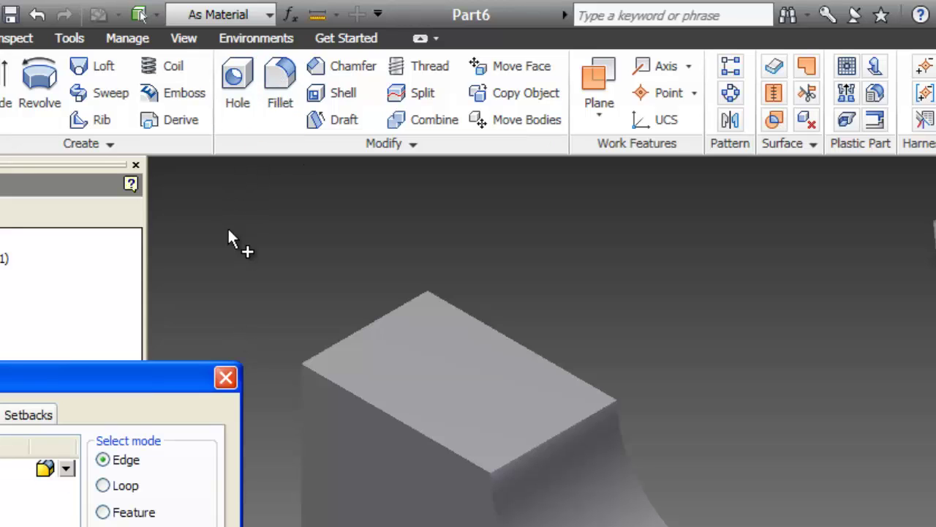
left_click(373, 326)
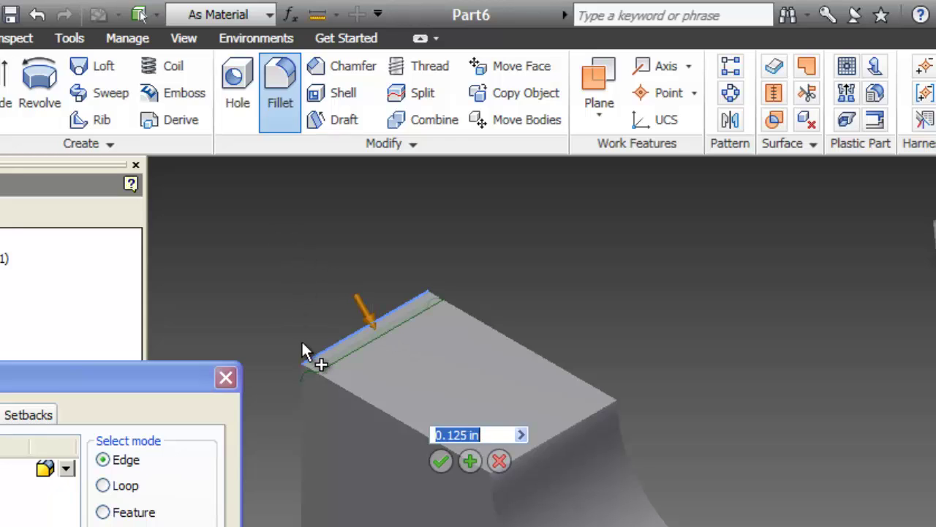
type(".5")
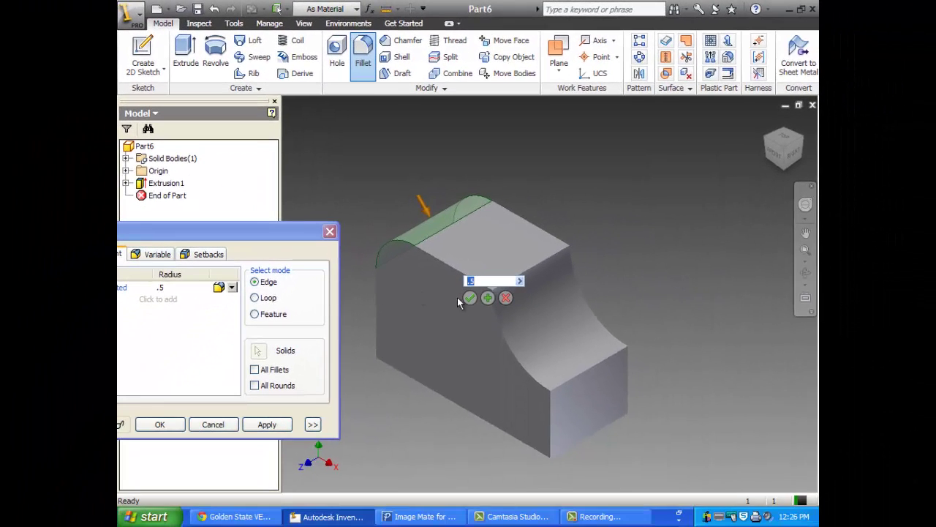
left_click(469, 298)
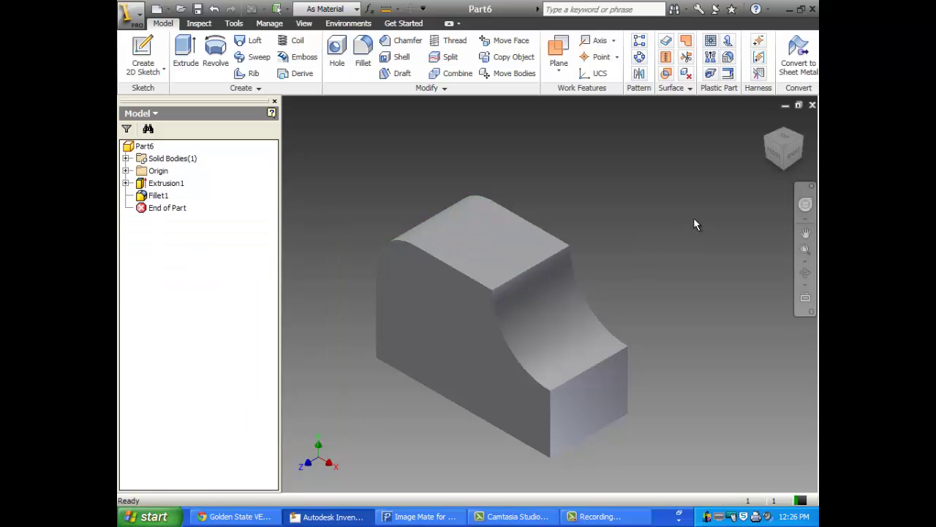